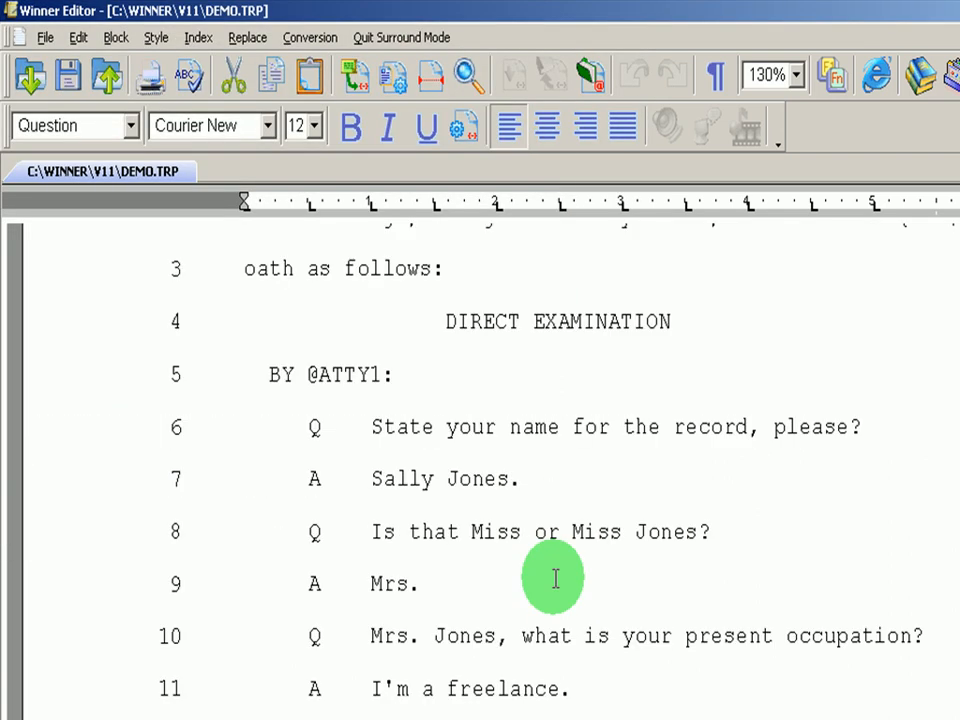
Try the Stitch edit on the surrounded text in the transcript and undo it
{"action": "left_click", "coordinate": [78, 40]}
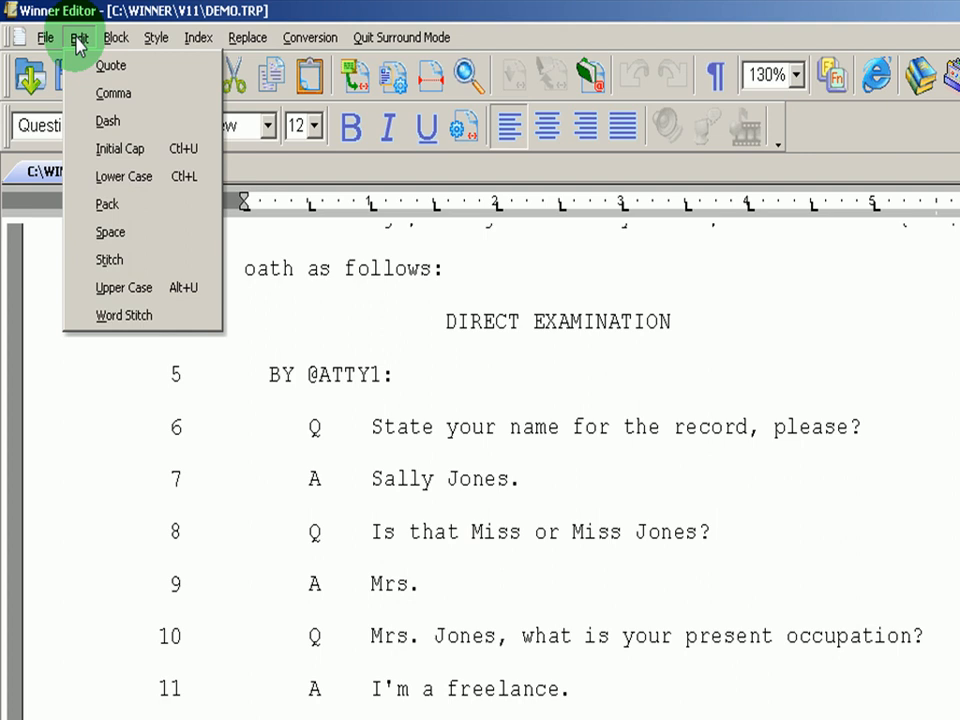
{"action": "left_click", "coordinate": [93, 263]}
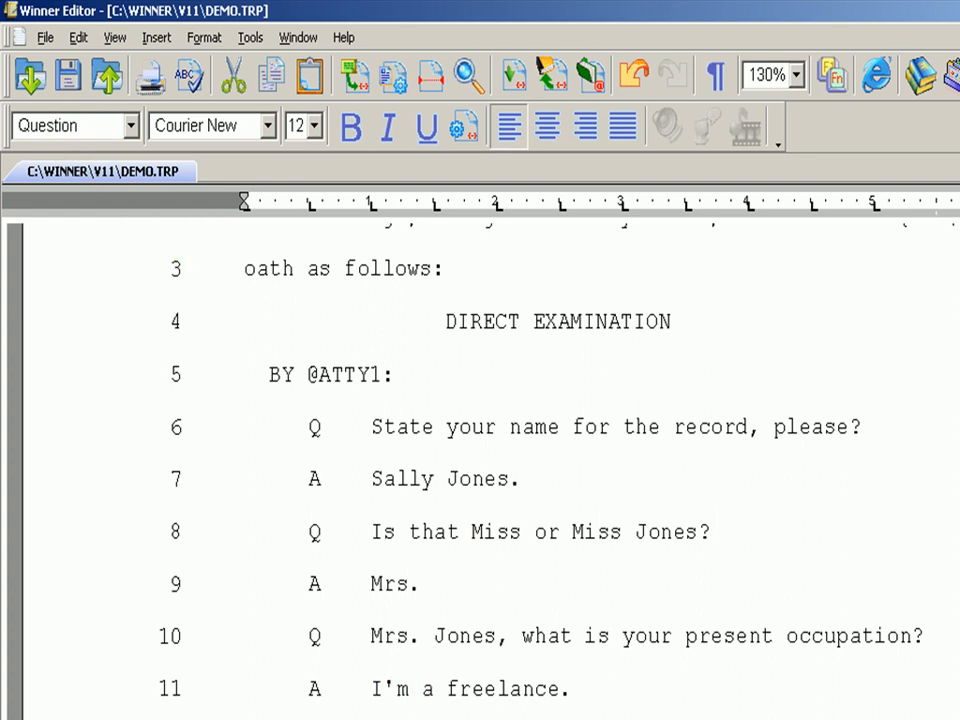
{"action": "left_click", "coordinate": [636, 75]}
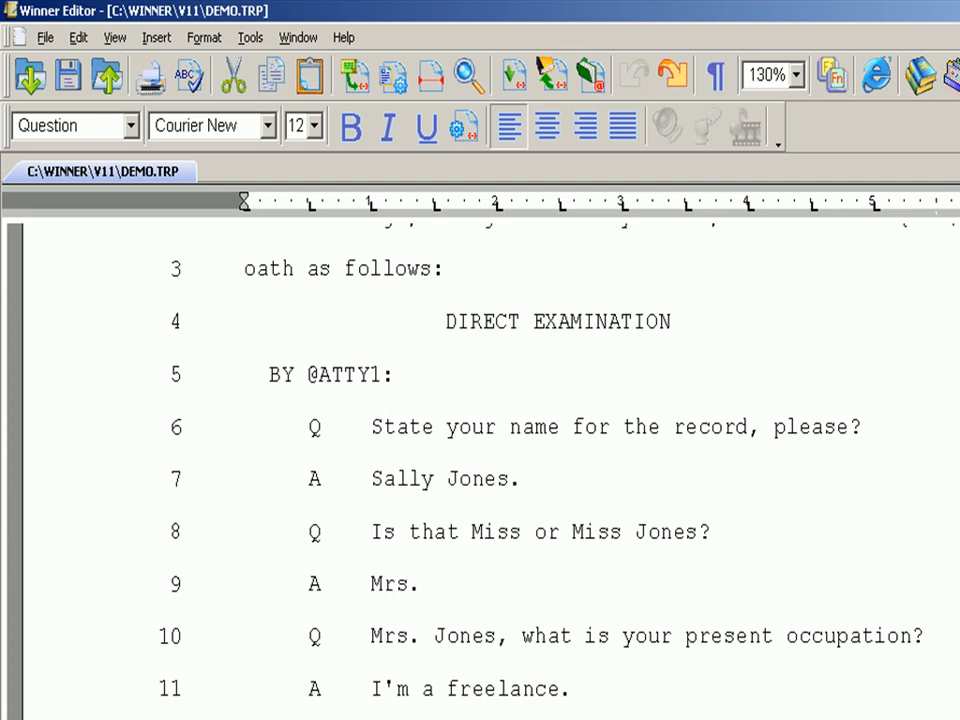
Look at the Editor Quick Lookup Guide in Adobe Reader and return to the transcript in Winner Editor
{"action": "key", "text": "alt+Tab"}
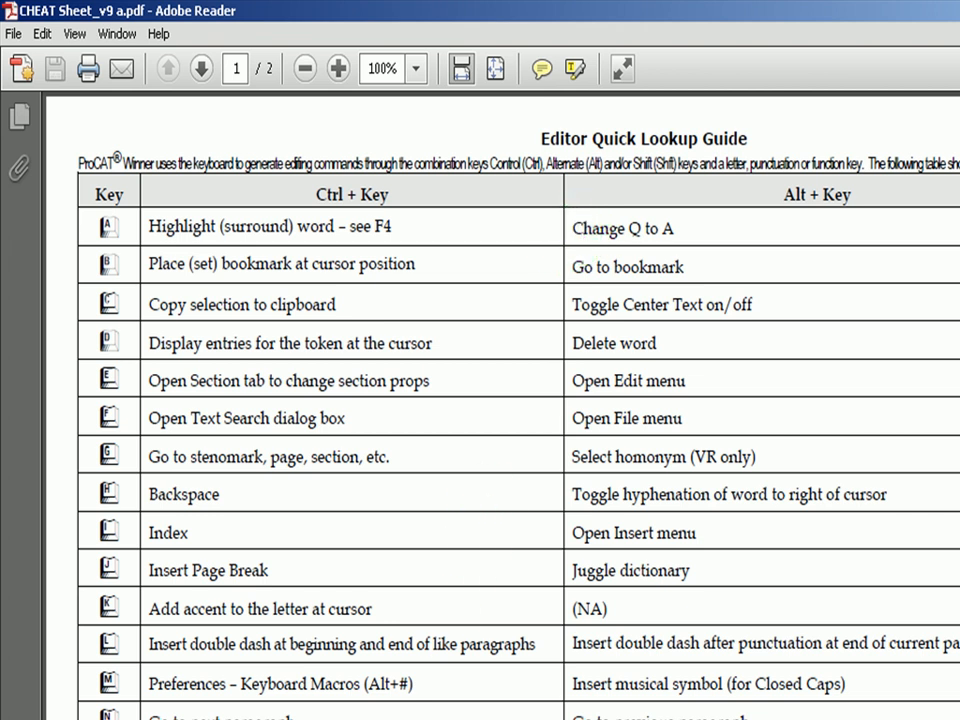
{"action": "key", "text": "alt+Tab"}
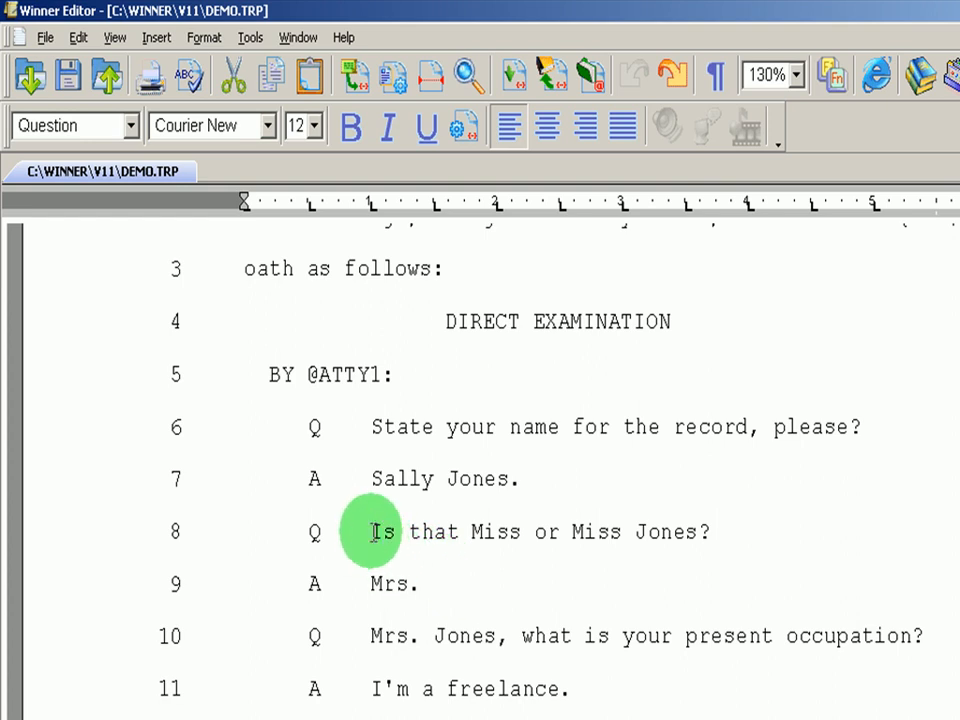
Change the paragraph starting on line 13 from a question to an answer and back to a question
{"action": "key", "text": "alt+a"}
{"action": "key", "text": "ctrl+Right"}
{"action": "key", "text": "ctrl+Right"}
{"action": "key", "text": "ctrl+Right"}
{"action": "key", "text": "Down"}
{"action": "key", "text": "Down"}
{"action": "key", "text": "Down"}
{"action": "key", "text": "Down"}
{"action": "key", "text": "Down"}
{"action": "key", "text": "Down"}
{"action": "key", "text": "Down"}
{"action": "key", "text": "Down"}
{"action": "key", "text": "Down"}
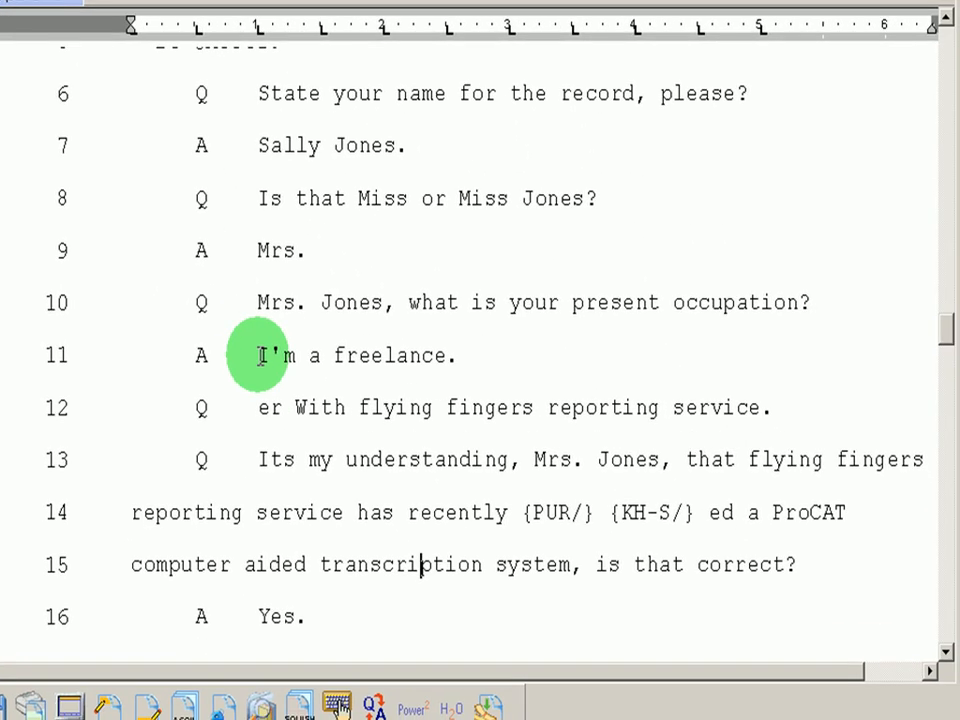
{"action": "key", "text": "ctrl+q"}
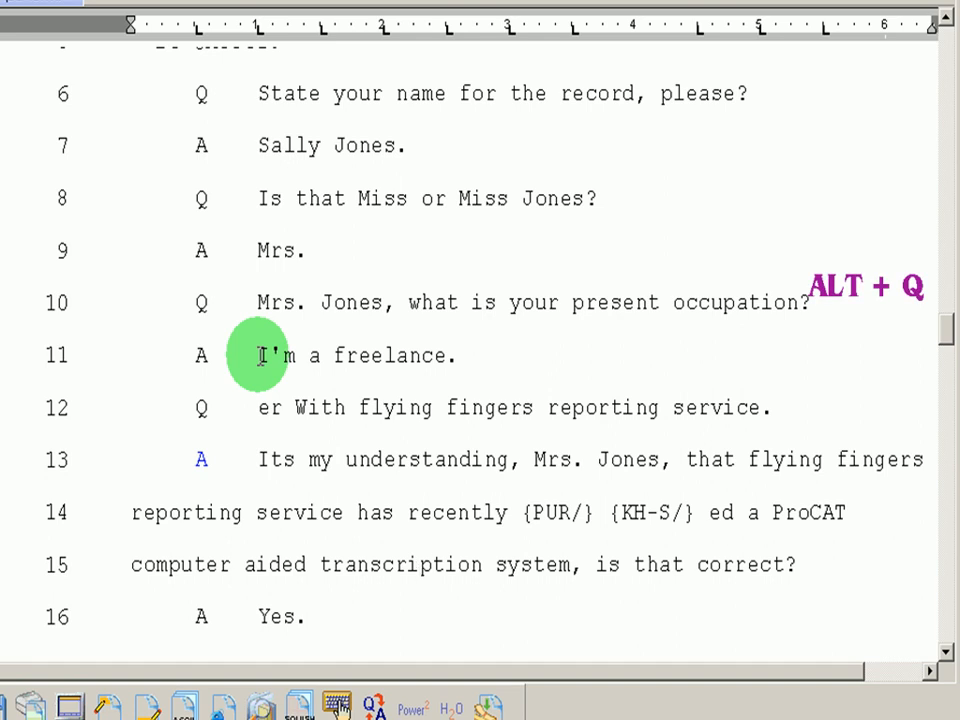
{"action": "key", "text": "alt+q"}
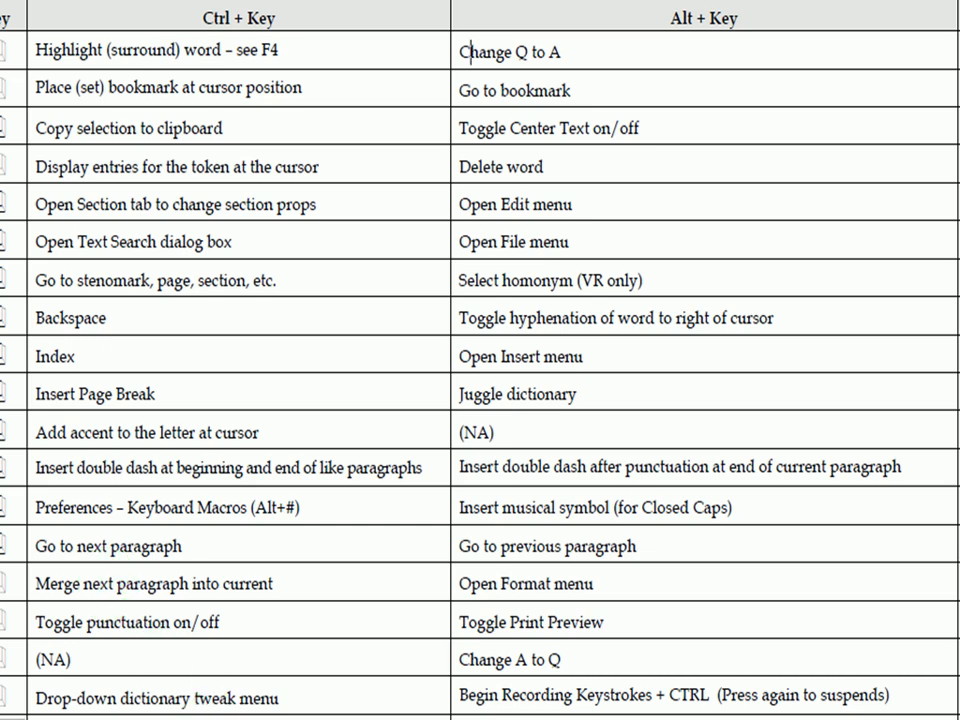
{"action": "left_click", "coordinate": [200, 718]}
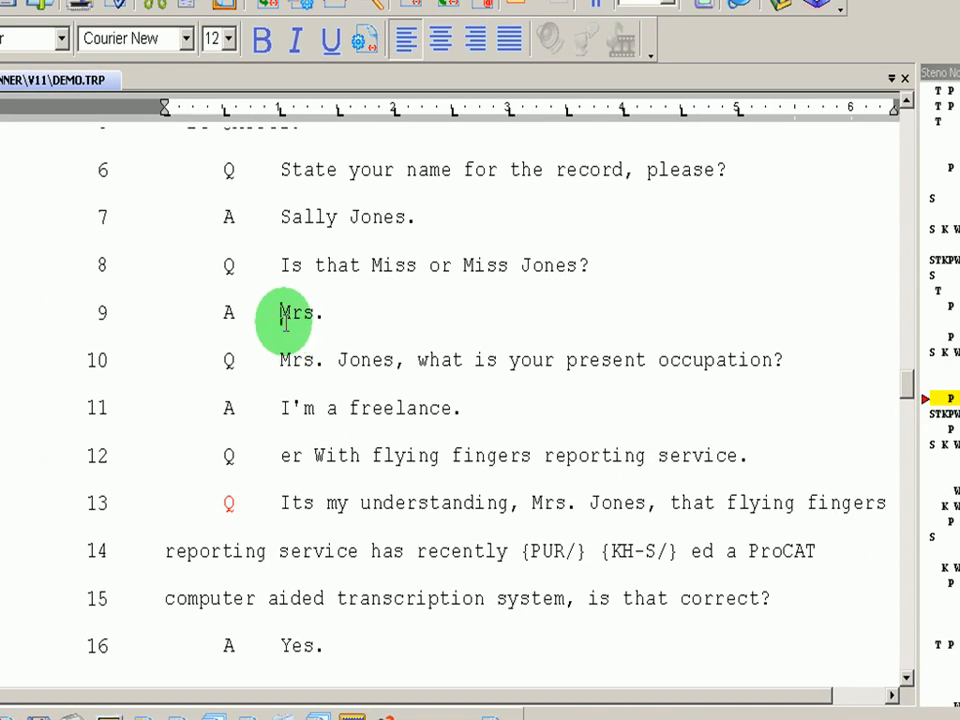
Center the "Mrs." answer on line 9, and set it back to left alignment
{"action": "left_click", "coordinate": [280, 316]}
{"action": "left_click", "coordinate": [440, 39]}
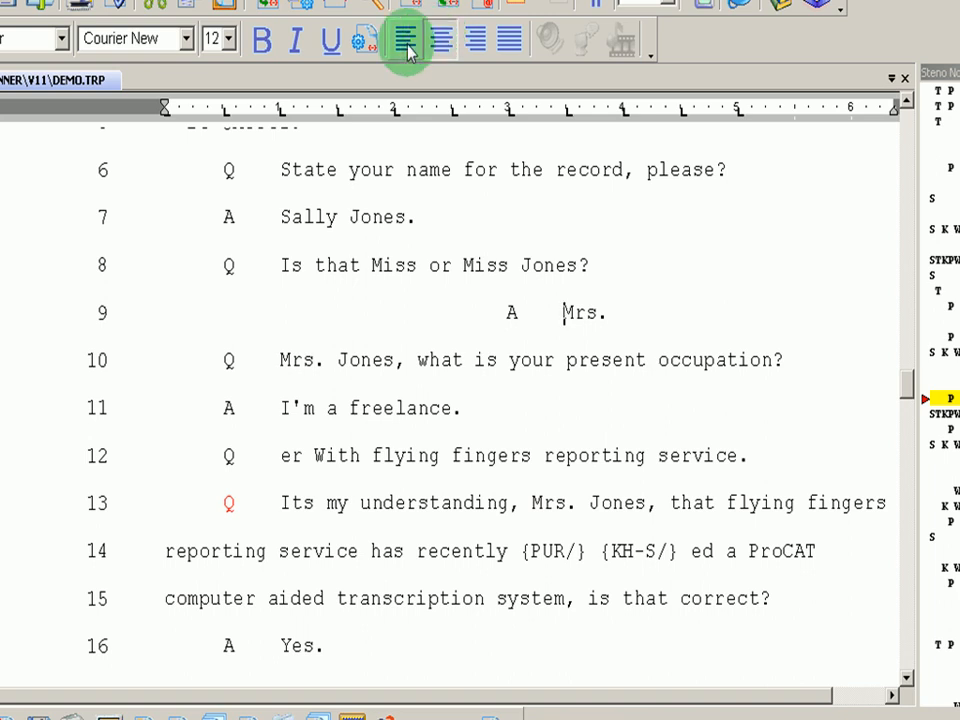
{"action": "left_click", "coordinate": [406, 41]}
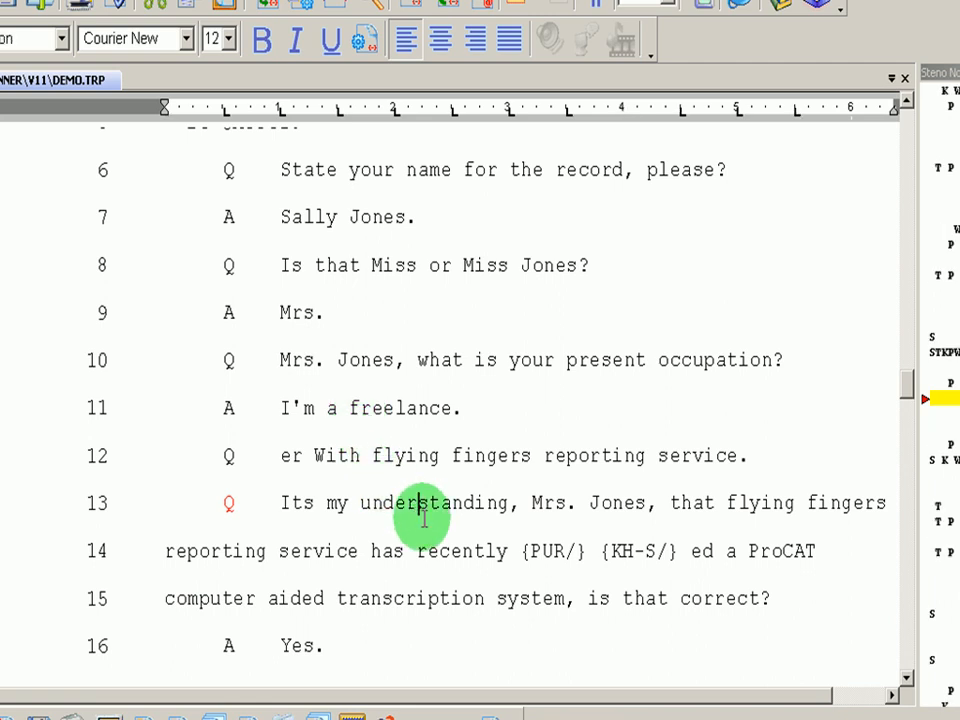
Toggle centering on and off for the three-line question paragraph starting on line 13
{"action": "key", "text": "alt+c"}
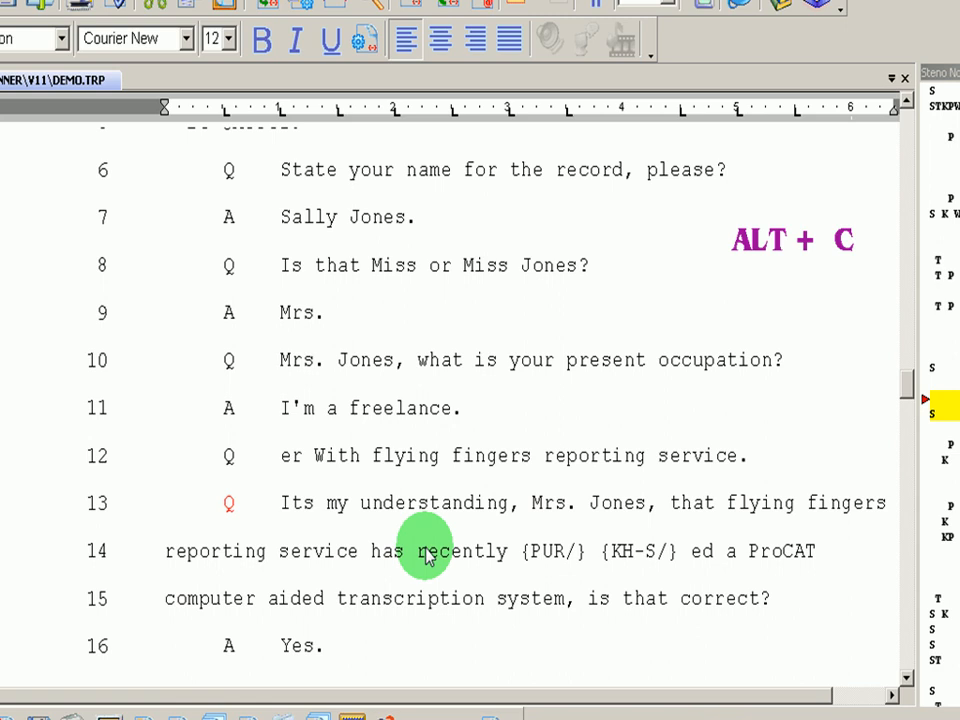
{"action": "key", "text": "alt+c"}
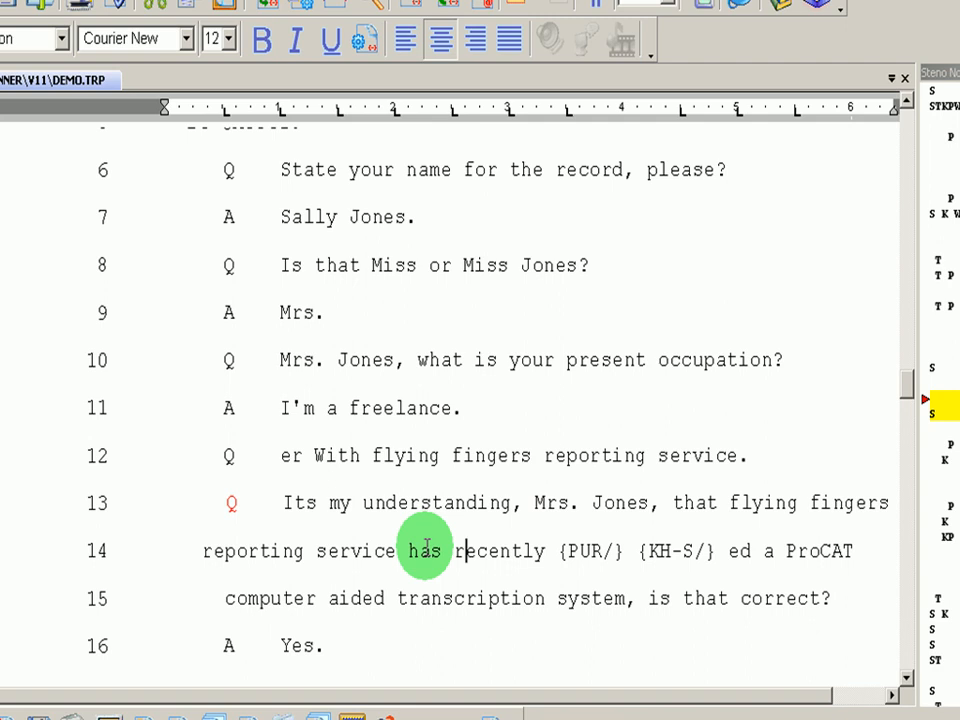
{"action": "key", "text": "alt+l"}
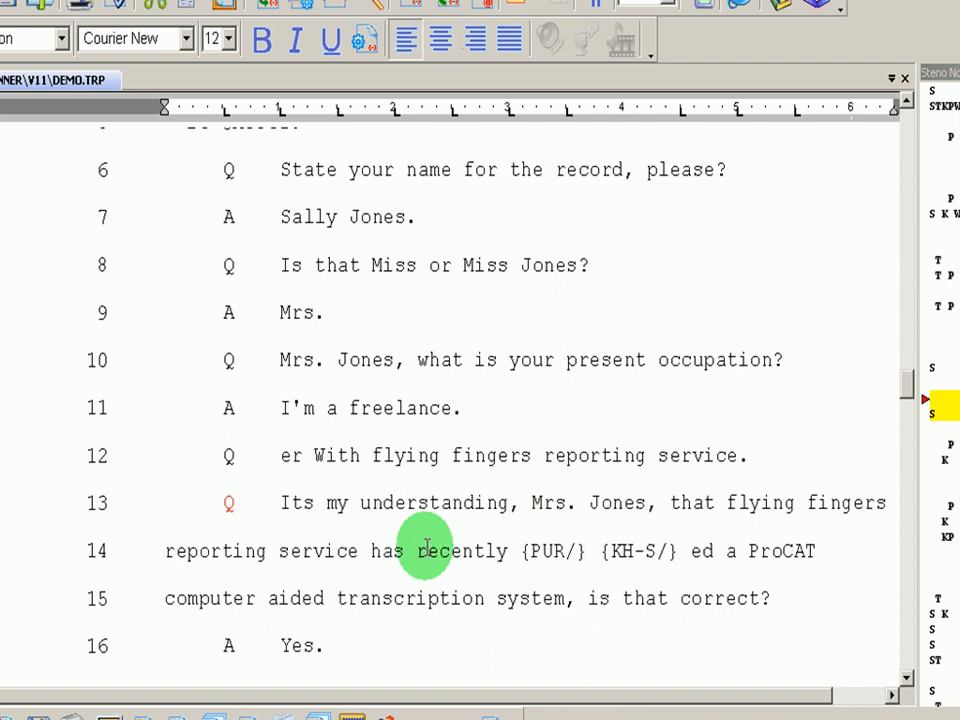
{"action": "left_click", "coordinate": [425, 550]}
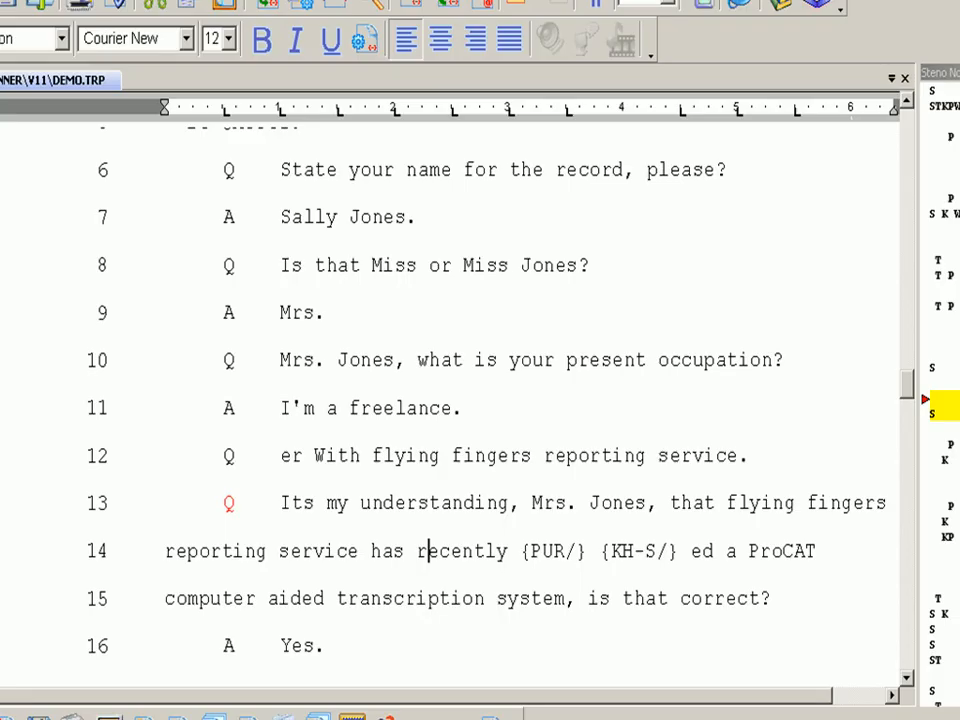
Hyphenate "flying fingers" in the question on line 13 as "flying-fingers"
{"action": "key", "text": "alt+h"}
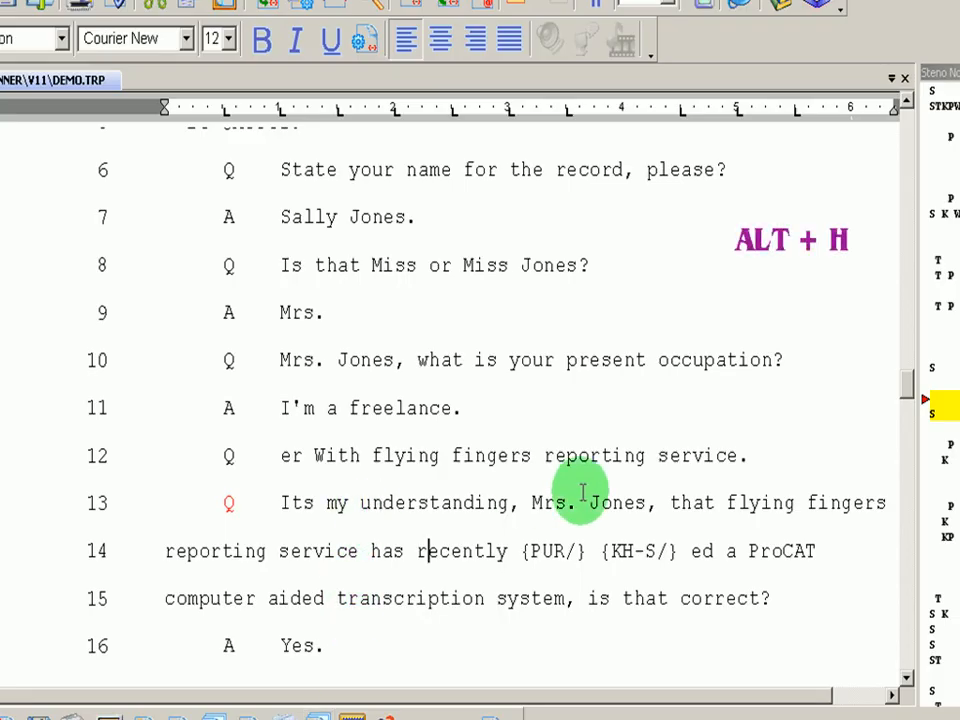
{"action": "left_click", "coordinate": [724, 504]}
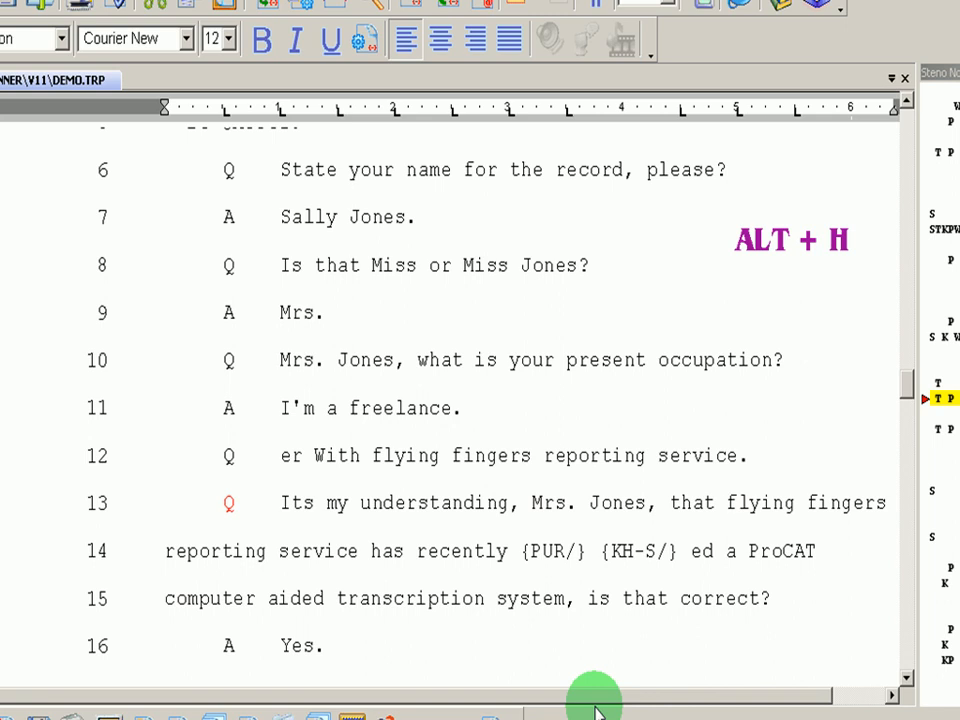
{"action": "key", "text": "alt+h"}
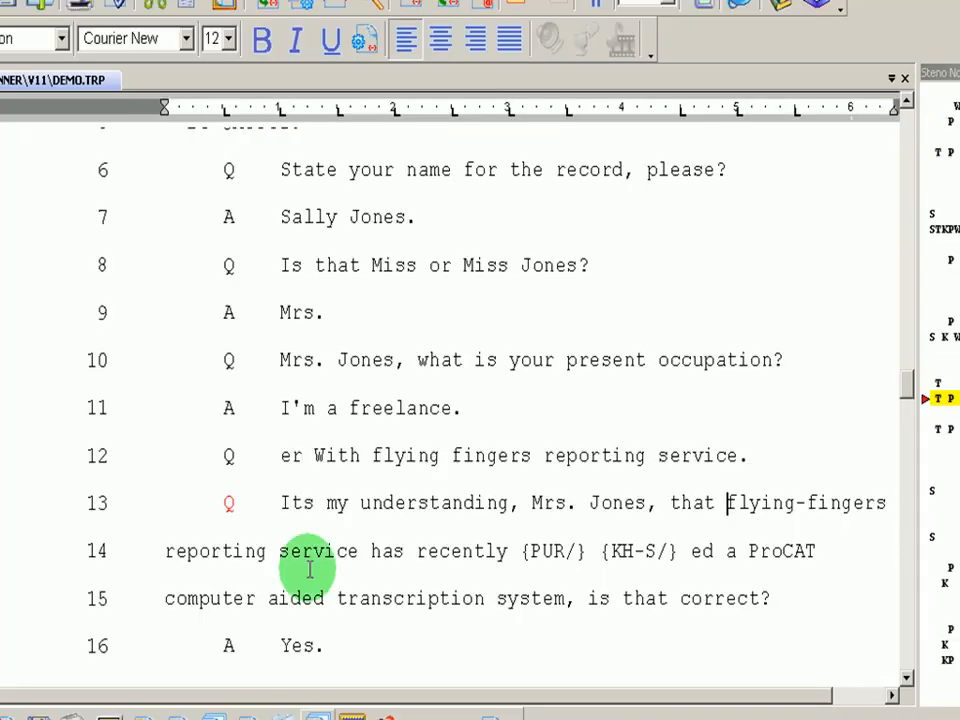
Insert a page break at line 12 of page 1 and delete the blank space before the "ANSWERS AND DEPOSITION OF" paragraph
{"action": "left_click", "coordinate": [307, 502]}
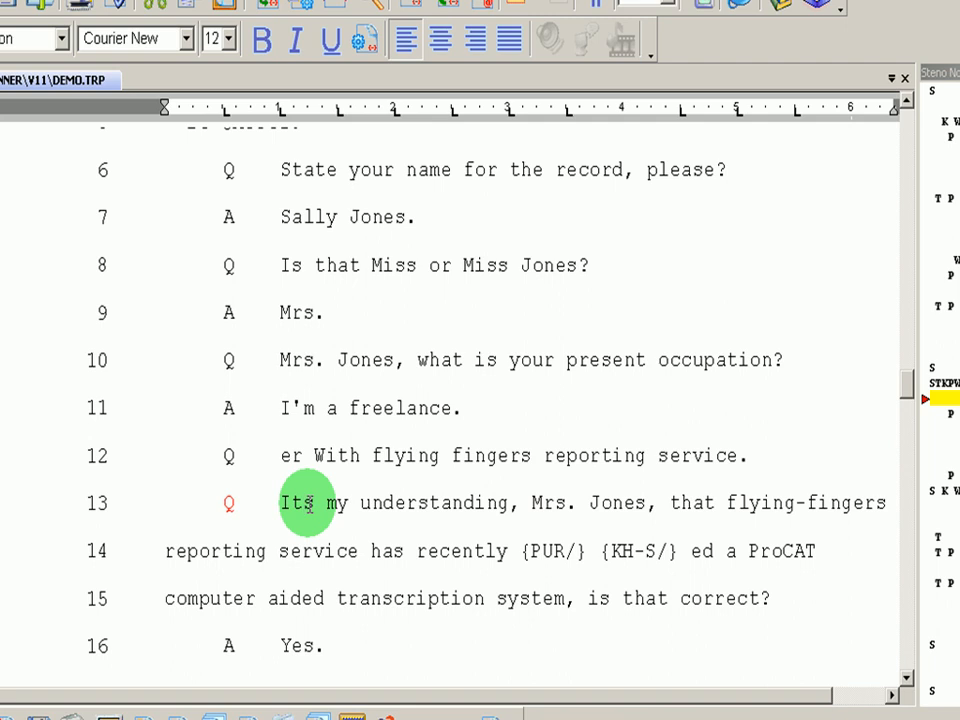
{"action": "key", "text": "ctrl+Home"}
{"action": "key", "text": "ctrl+j"}
{"action": "key", "text": "ctrl+j"}
{"action": "key", "text": "ctrl+j"}
{"action": "key", "text": "ctrl+j"}
{"action": "key", "text": "ctrl+j"}
{"action": "key", "text": "ctrl+j"}
{"action": "key", "text": "Up"}
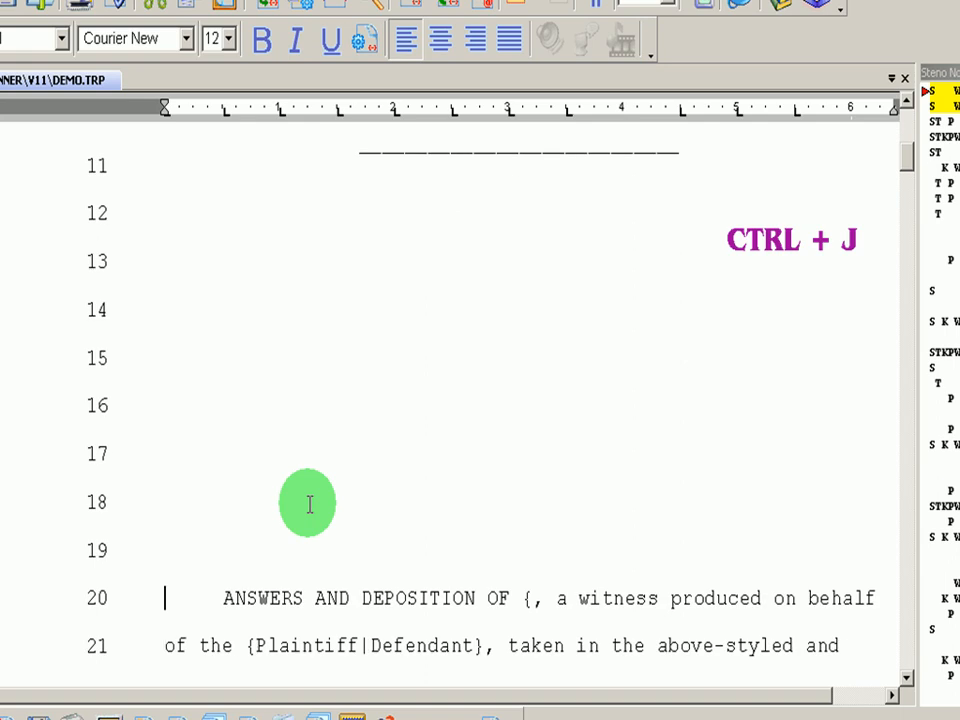
{"action": "key", "text": "Up"}
{"action": "key", "text": "Up"}
{"action": "key", "text": "Up"}
{"action": "key", "text": "Up"}
{"action": "key", "text": "Up"}
{"action": "key", "text": "Up"}
{"action": "key", "text": "Up"}
{"action": "key", "text": "Up"}
{"action": "key", "text": "Up"}
{"action": "key", "text": "Up"}
{"action": "key", "text": "Up"}
{"action": "key", "text": "Up"}
{"action": "key", "text": "Up"}
{"action": "key", "text": "Up"}
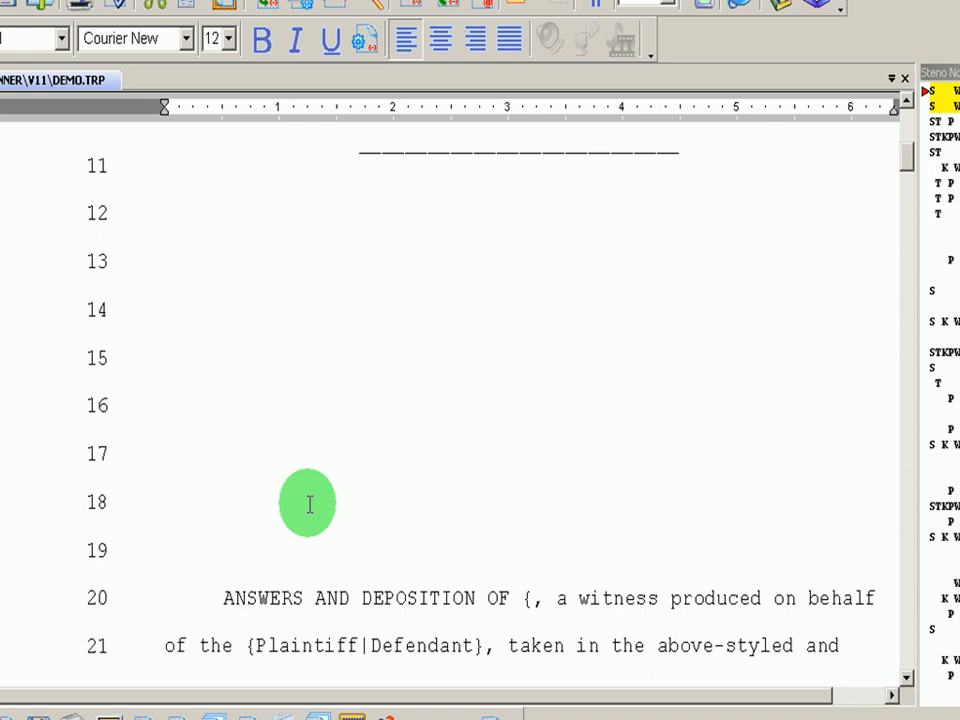
{"action": "left_click", "coordinate": [310, 504]}
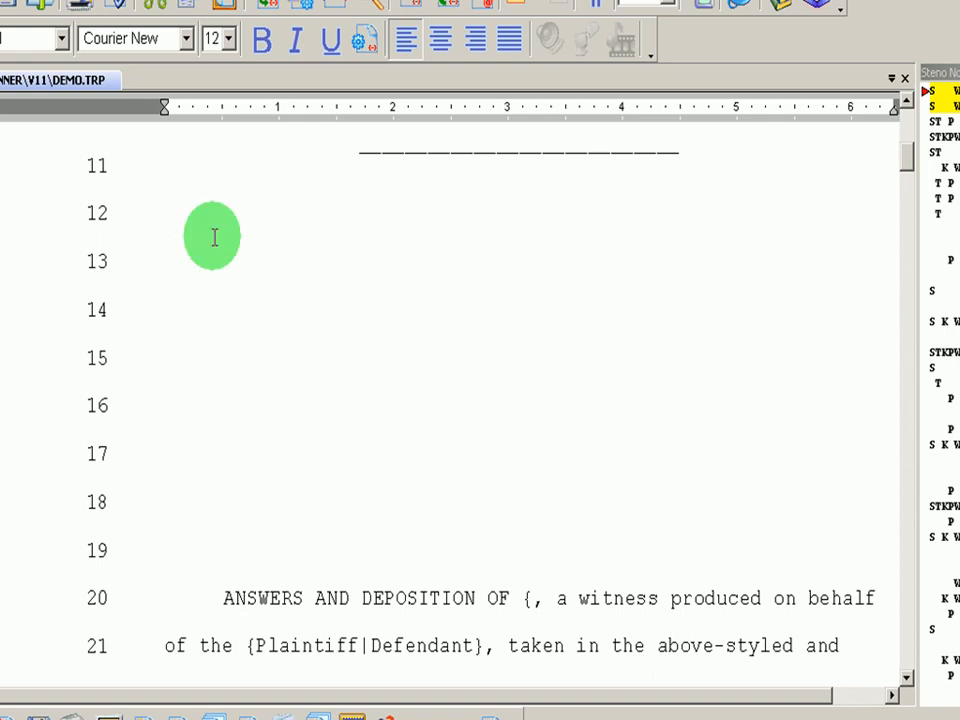
{"action": "left_click", "coordinate": [200, 207]}
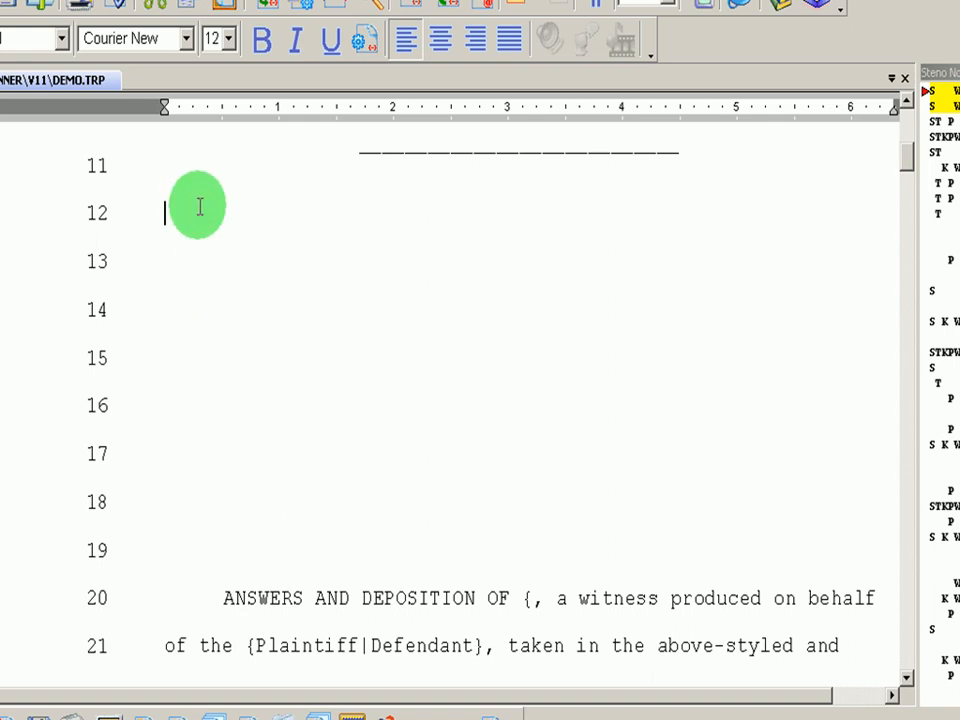
{"action": "key", "text": "ctrl+Return"}
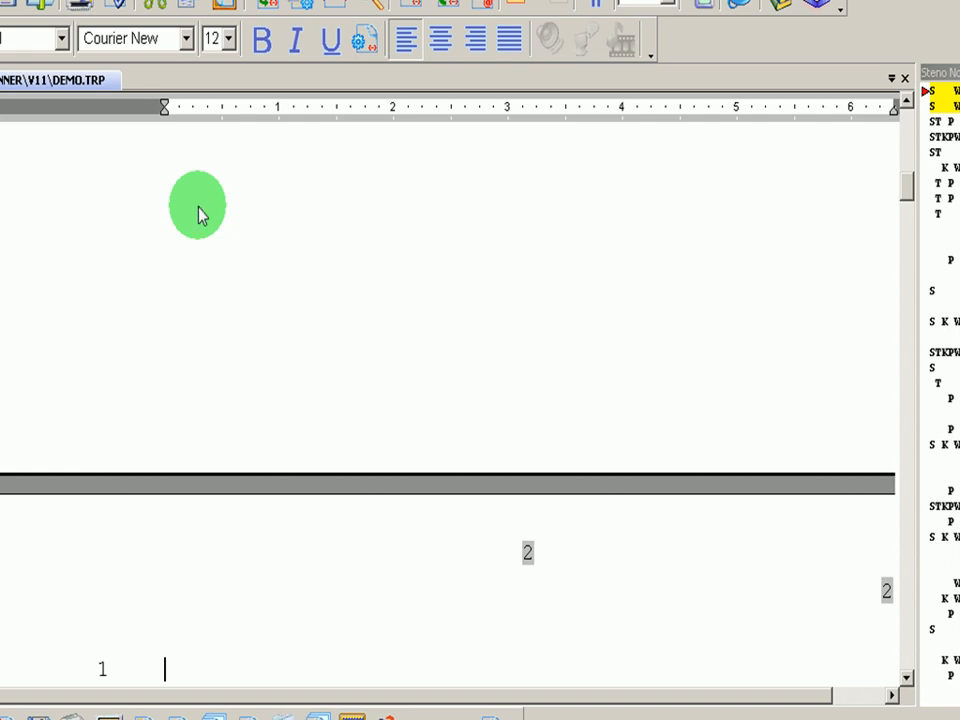
{"action": "key", "text": "Delete"}
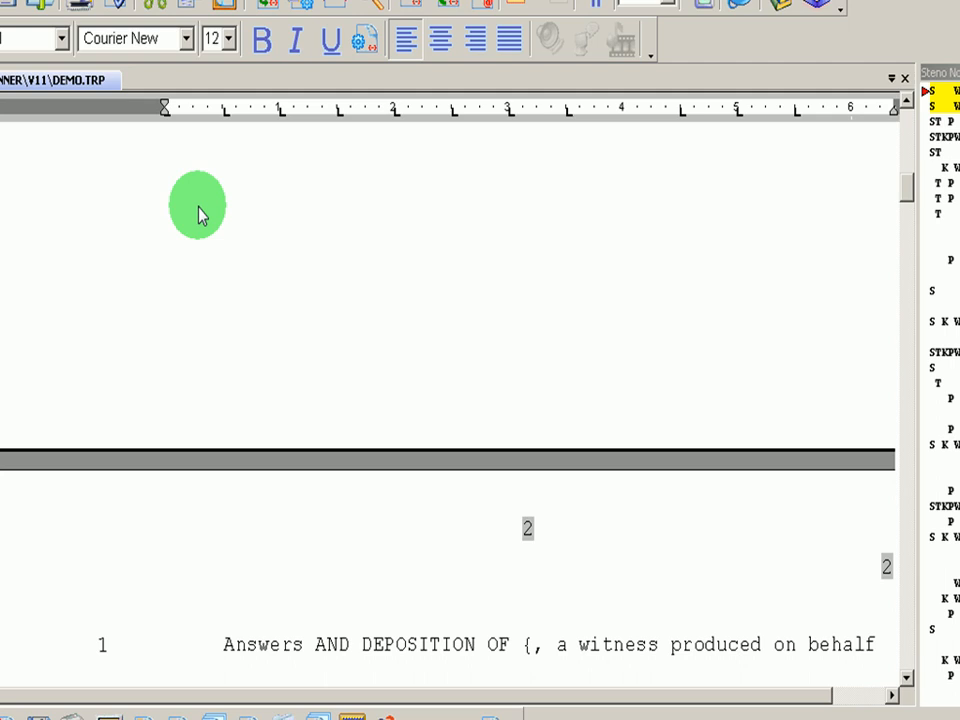
Examine the page break on page 1 with formatting marks shown, hide the marks, and check the page in print preview
{"action": "key", "text": "Up"}
{"action": "key", "text": "Up"}
{"action": "key", "text": "Down"}
{"action": "key", "text": "Down"}
{"action": "key", "text": "Up"}
{"action": "key", "text": "Up"}
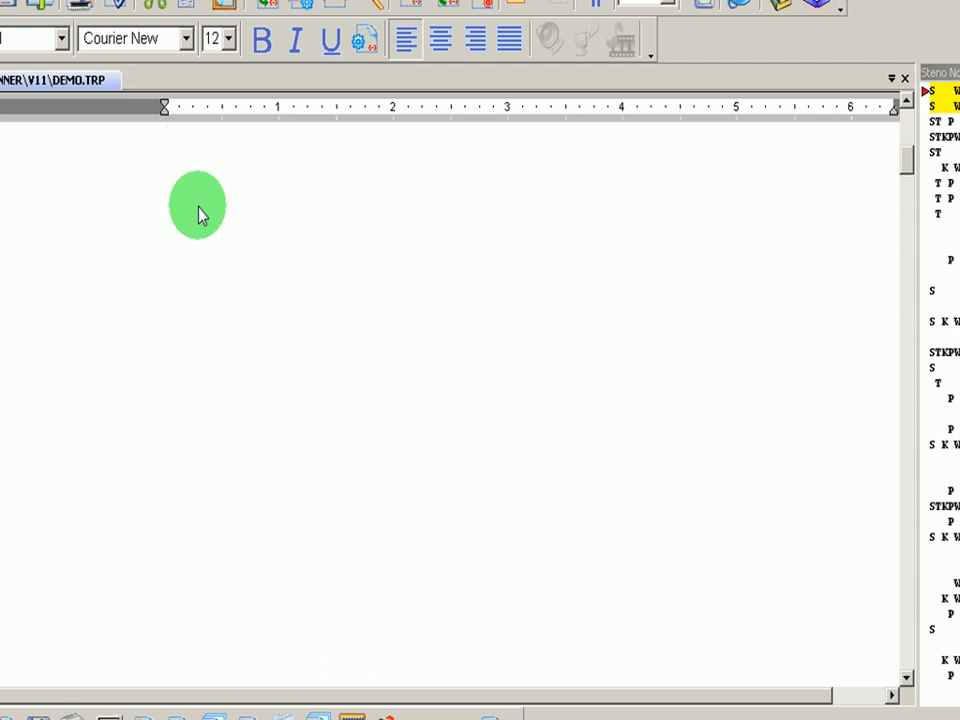
{"action": "key", "text": "Up"}
{"action": "key", "text": "Up"}
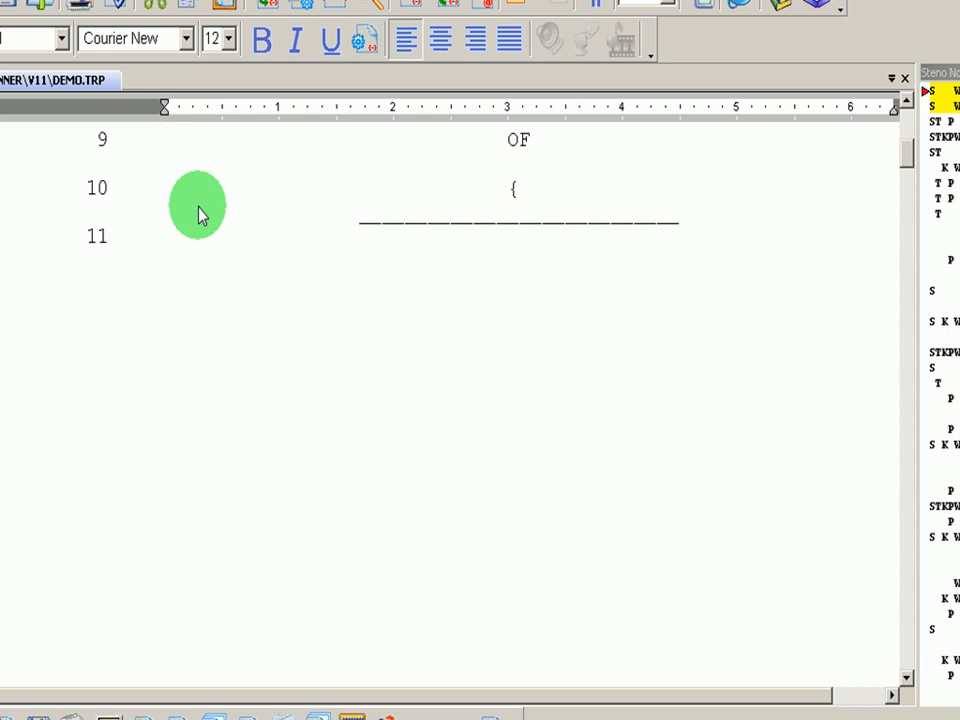
{"action": "left_click", "coordinate": [597, 4]}
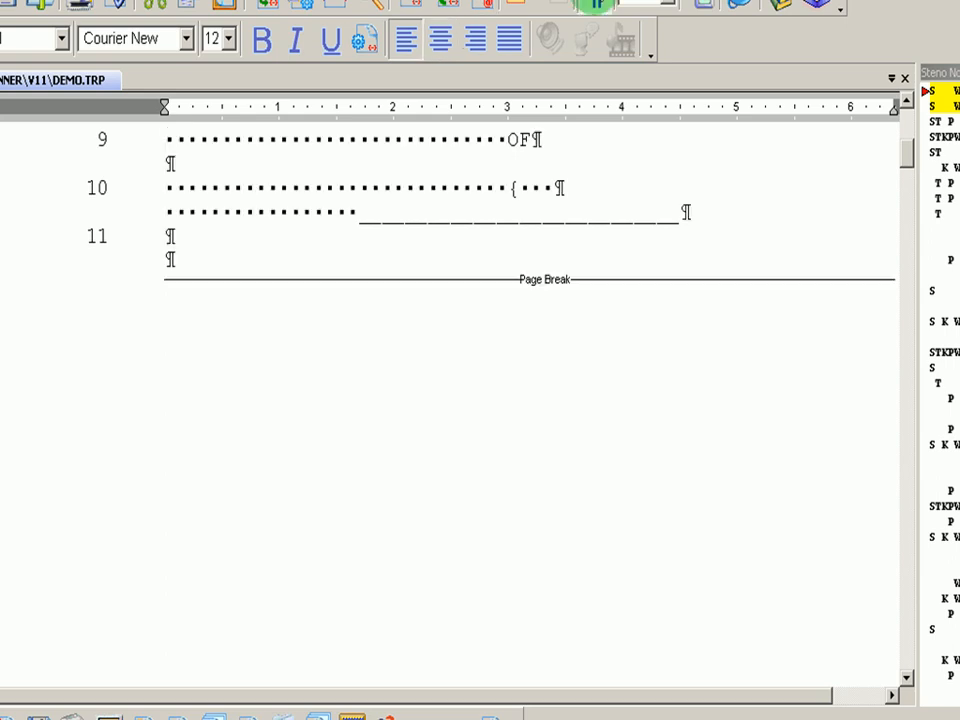
{"action": "left_click", "coordinate": [523, 266]}
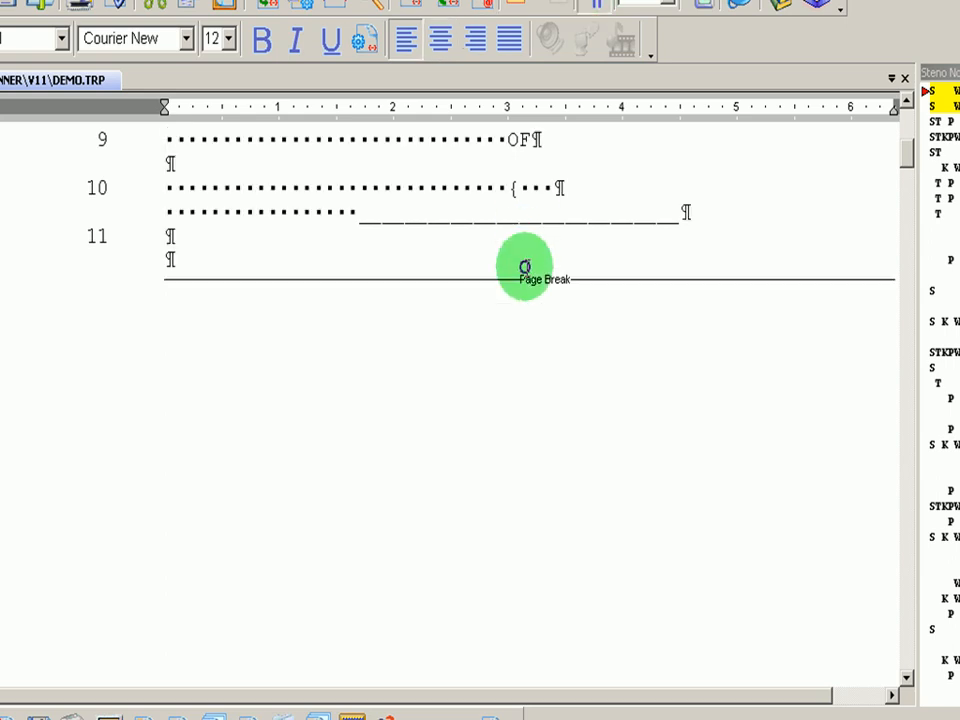
{"action": "left_click", "coordinate": [587, 4]}
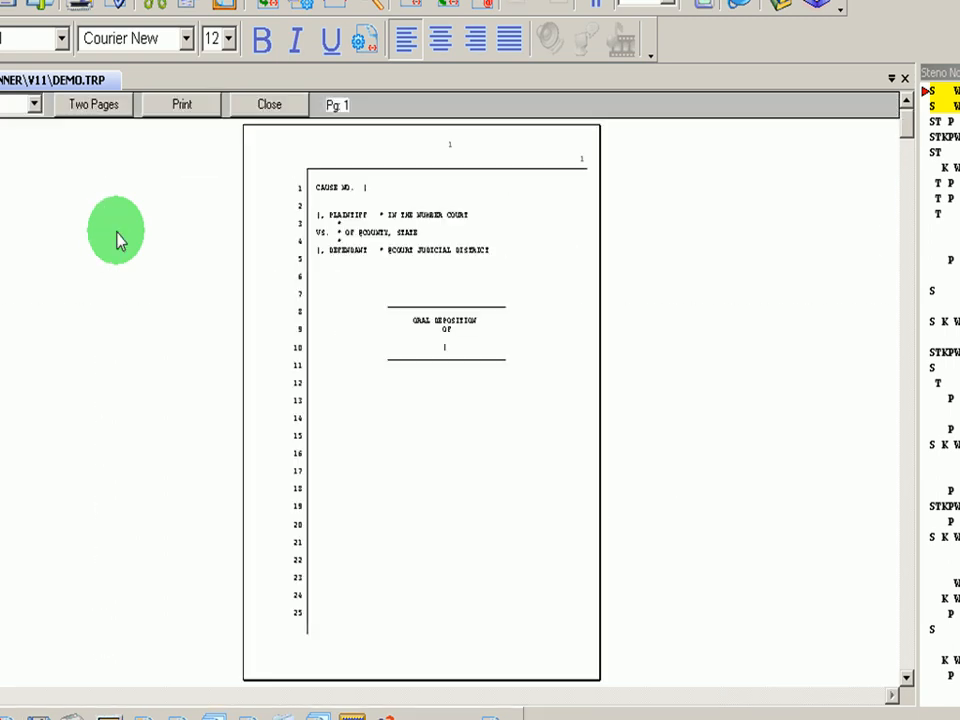
{"action": "key", "text": "Escape"}
Add an acute accent to the e in "Certified" on line 4 of page 2
{"action": "key", "text": "Down"}
{"action": "key", "text": "Down"}
{"action": "key", "text": "Down"}
{"action": "key", "text": "Down"}
{"action": "key", "text": "Down"}
{"action": "key", "text": "Down"}
{"action": "key", "text": "Down"}
{"action": "key", "text": "Down"}
{"action": "key", "text": "Down"}
{"action": "key", "text": "Down"}
{"action": "key", "text": "Down"}
{"action": "key", "text": "Down"}
{"action": "key", "text": "Down"}
{"action": "key", "text": "Down"}
{"action": "key", "text": "Down"}
{"action": "key", "text": "Down"}
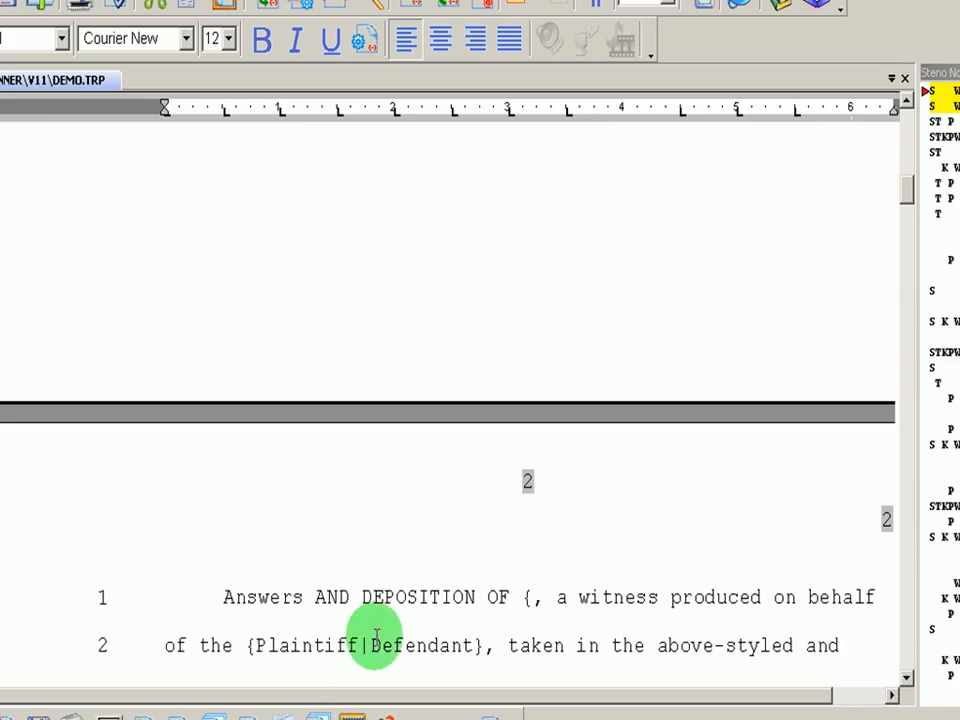
{"action": "key", "text": "Down"}
{"action": "key", "text": "Down"}
{"action": "key", "text": "Down"}
{"action": "key", "text": "Down"}
{"action": "key", "text": "Down"}
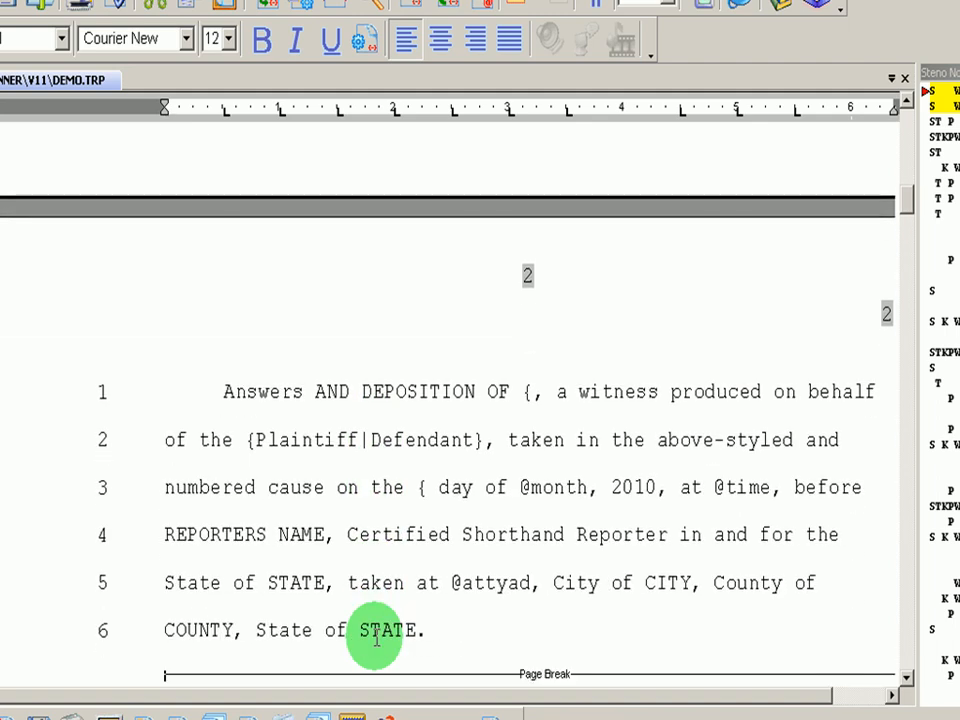
{"action": "left_click", "coordinate": [430, 534]}
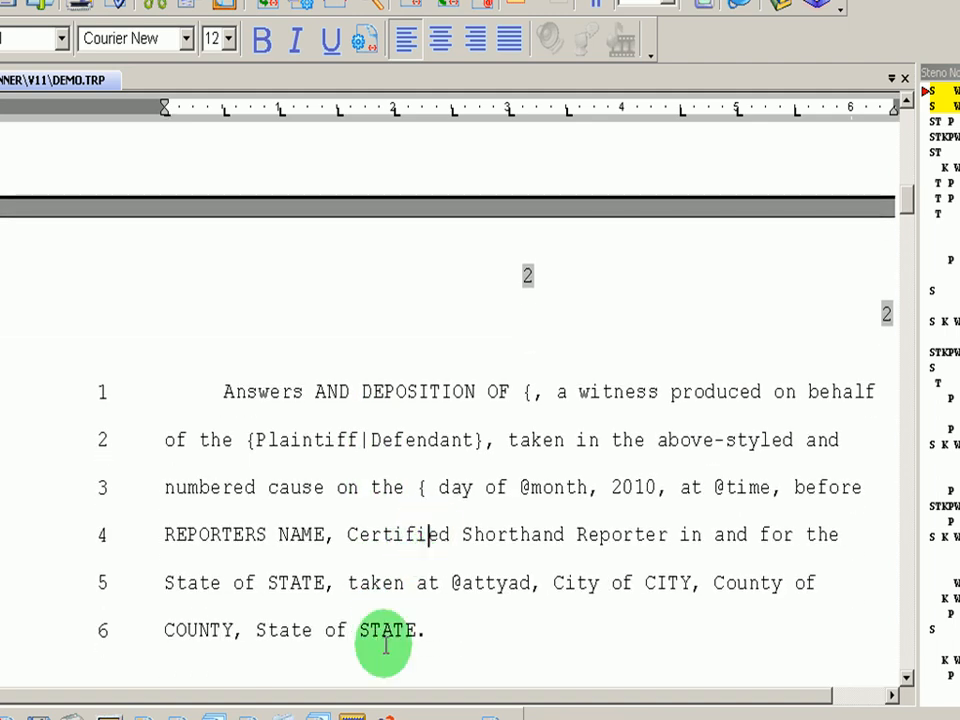
{"action": "key", "text": "ctrl+k"}
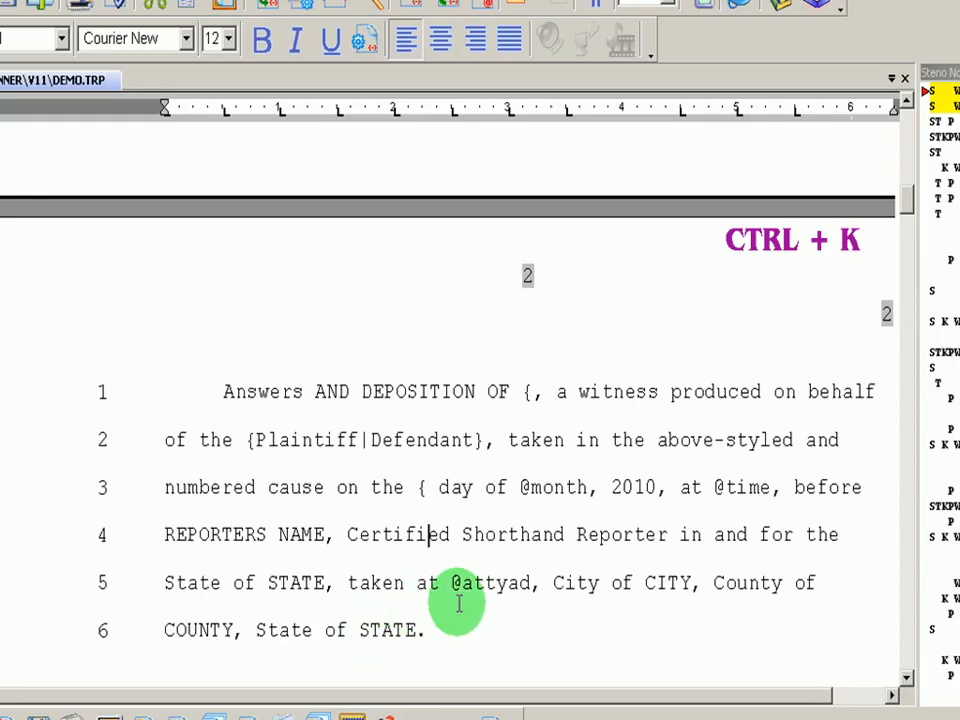
{"action": "key", "text": "ctrl+k"}
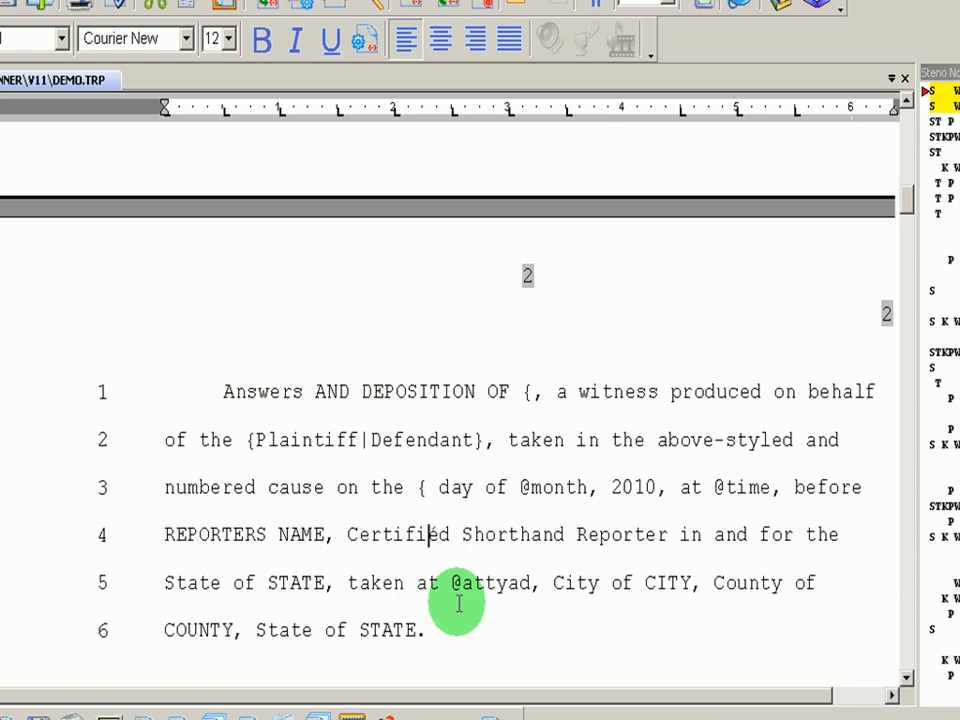
Cycle through the accent variants of the e in "Certified" and settle on the grave accent, è
{"action": "key", "text": "ctrl+k"}
{"action": "key", "text": "ctrl+k"}
{"action": "key", "text": "ctrl+k"}
{"action": "key", "text": "ctrl+k"}
{"action": "key", "text": "ctrl+k"}
{"action": "key", "text": "ctrl+k"}
{"action": "key", "text": "ctrl+k"}
{"action": "key", "text": "ctrl+k"}
{"action": "key", "text": "ctrl+k"}
{"action": "key", "text": "ctrl+k"}
{"action": "key", "text": "ctrl+k"}
{"action": "key", "text": "ctrl+k"}
{"action": "key", "text": "ctrl+k"}
{"action": "key", "text": "ctrl+k"}
Change the n in "Shorthand" on line 4 of page 2 to ñ
{"action": "left_click", "coordinate": [543, 535]}
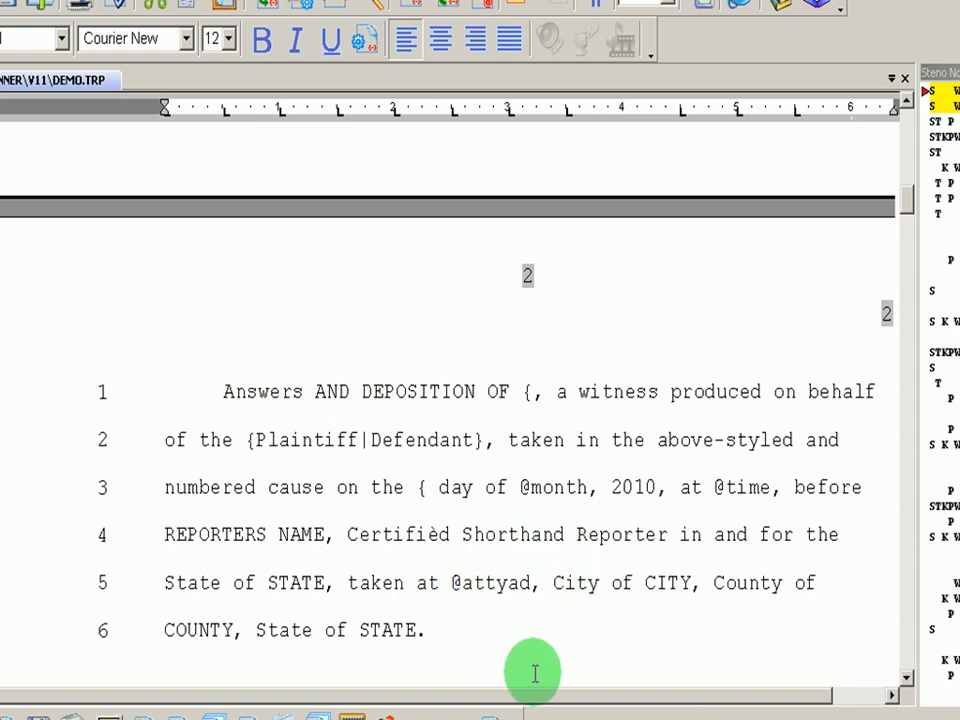
{"action": "key", "text": "ctrl+k"}
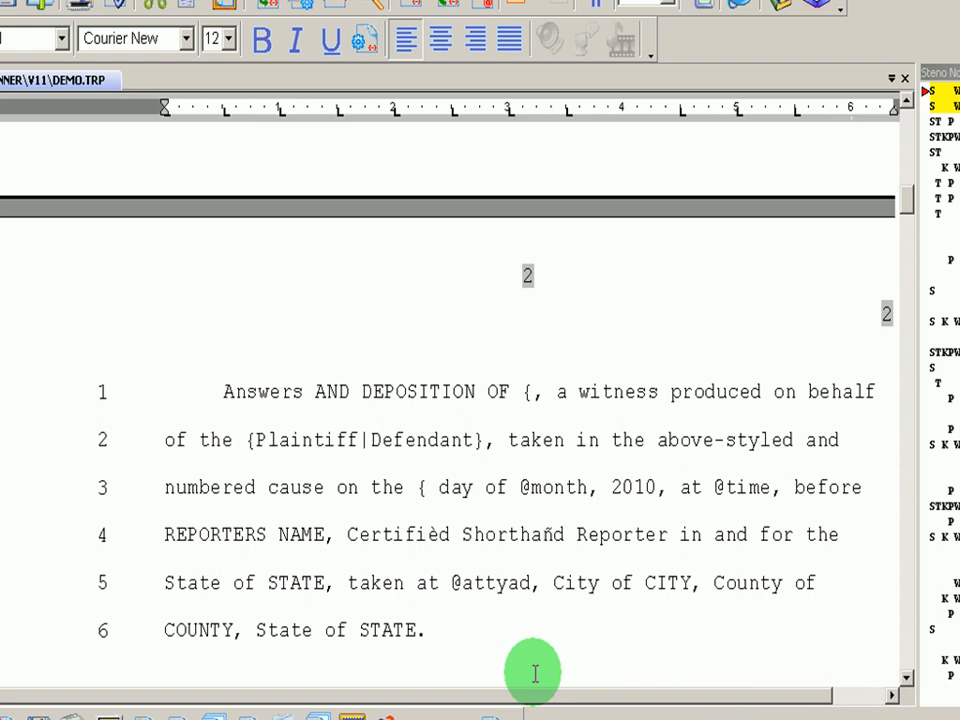